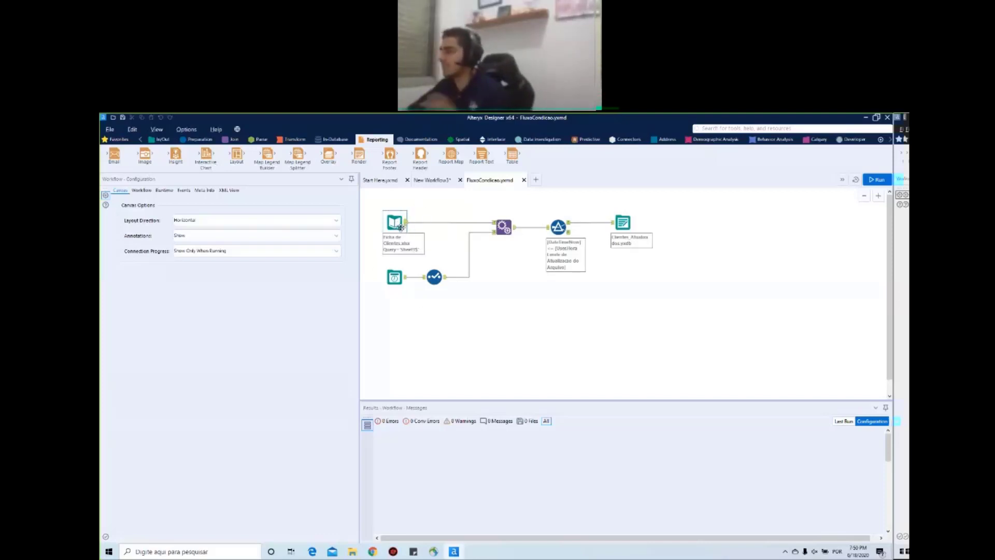
- Review the settings of the Date Time Now, Select and Filter tools and the workflow's user constant
{"action": "left_click", "coordinate": [396, 281]}
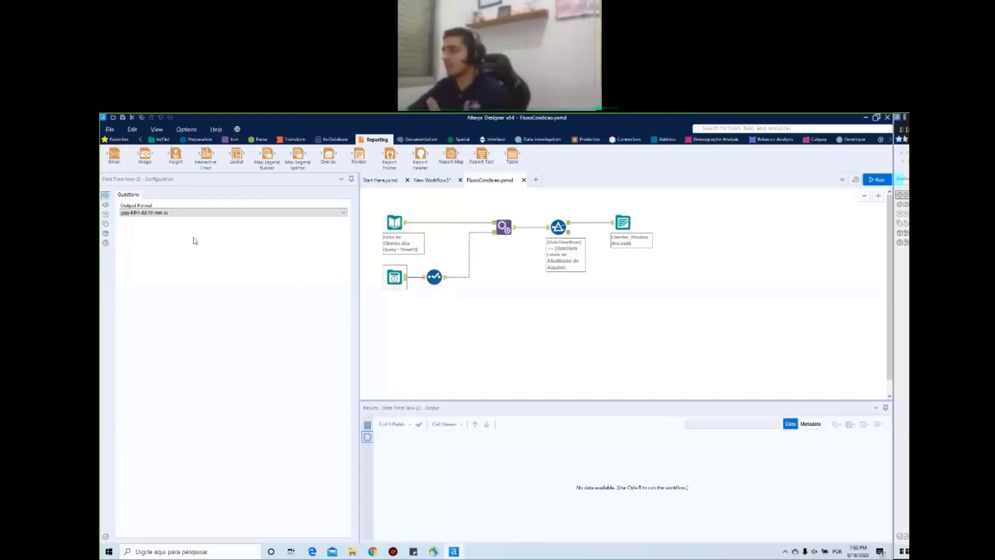
{"action": "left_click", "coordinate": [434, 277]}
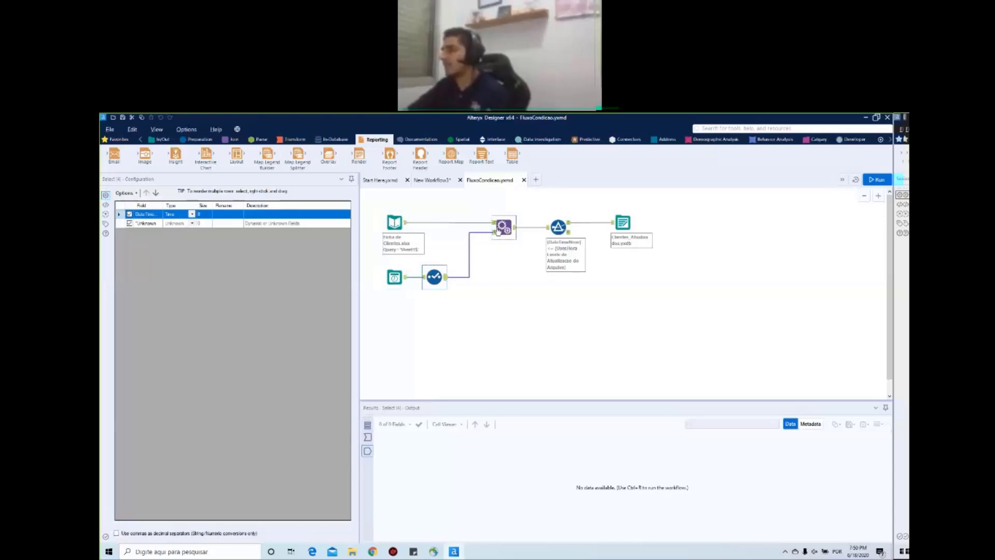
{"action": "left_click", "coordinate": [551, 230]}
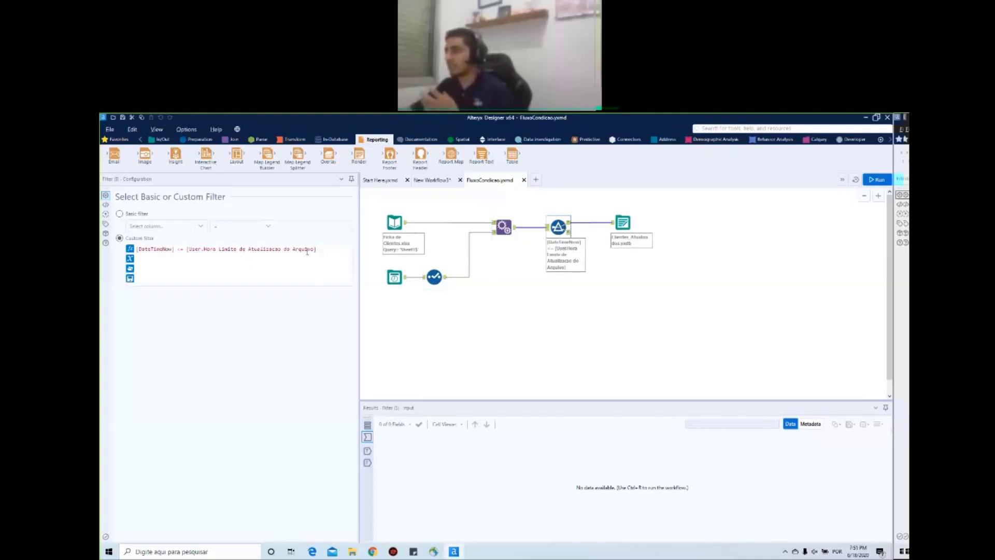
{"action": "left_click", "coordinate": [528, 272]}
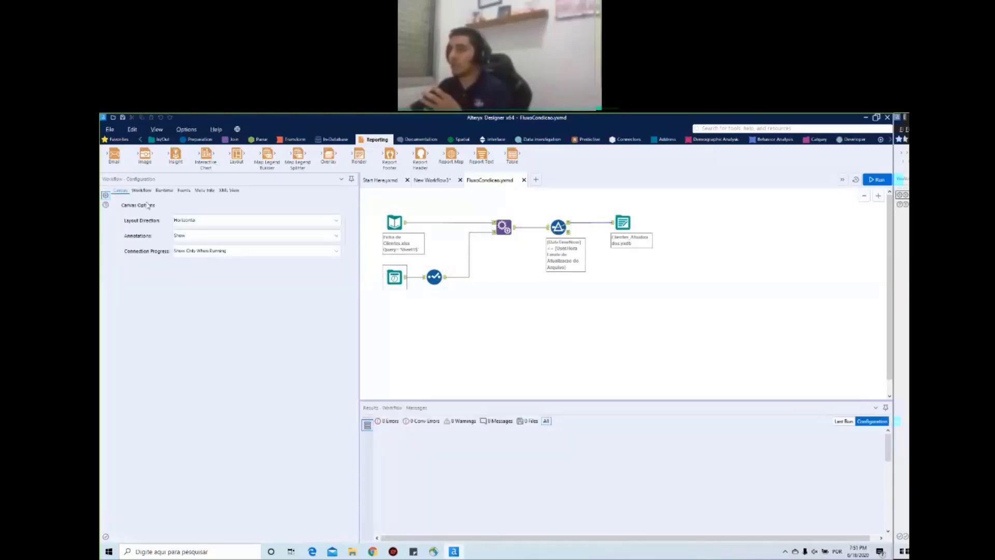
{"action": "left_click", "coordinate": [146, 191]}
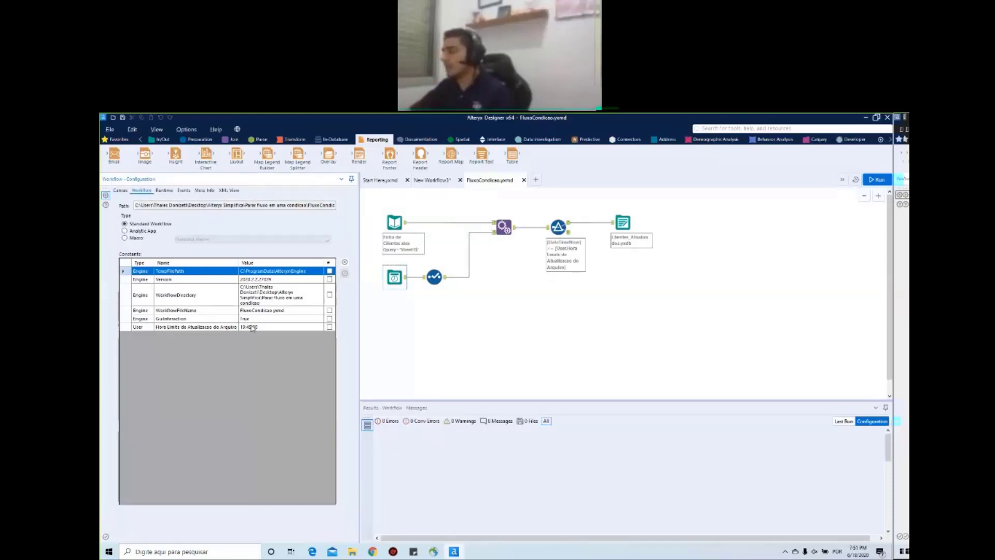
{"action": "left_click", "coordinate": [406, 366]}
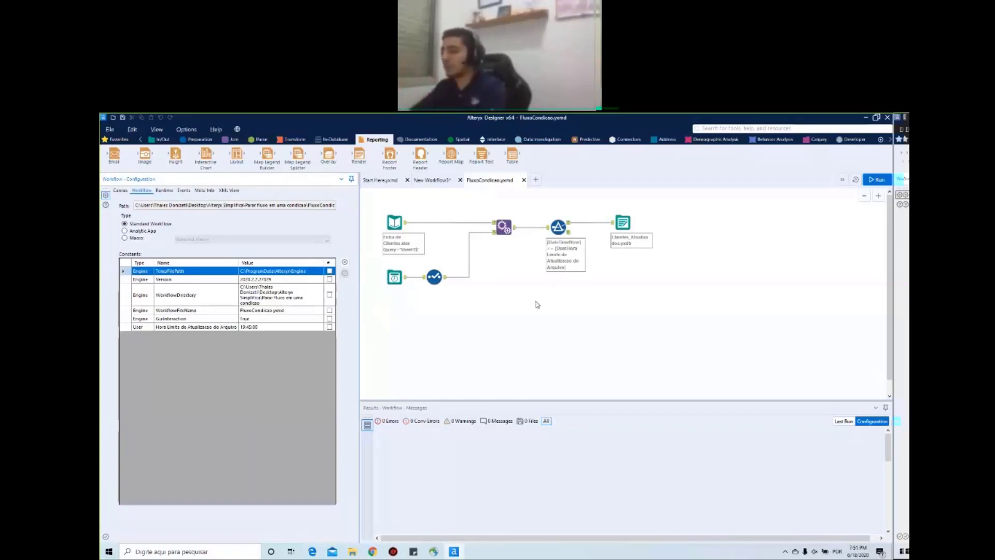
- Run the FluxoCondicao workflow and inspect the Filter tool's True output
{"action": "key", "text": "ctrl+r"}
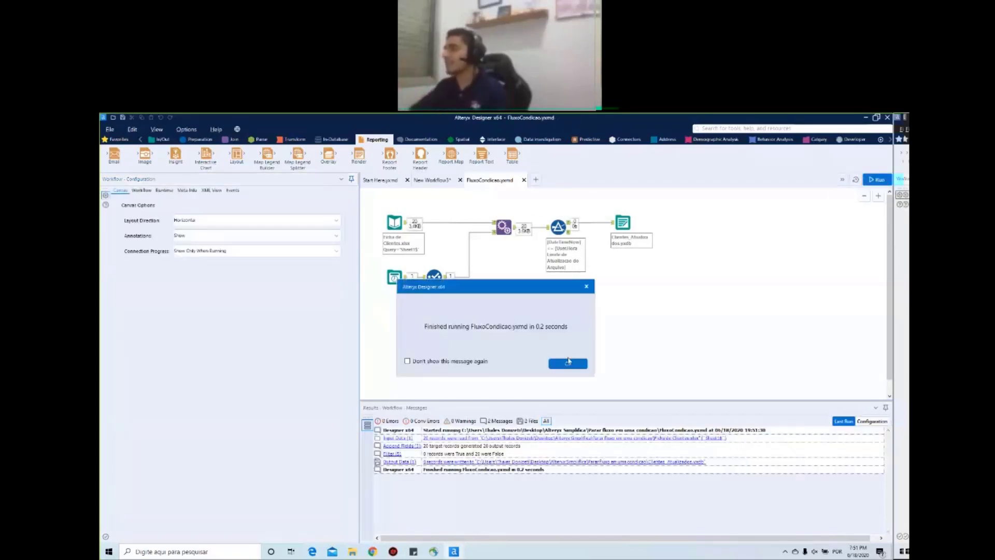
{"action": "left_click", "coordinate": [568, 363]}
{"action": "left_click", "coordinate": [558, 226]}
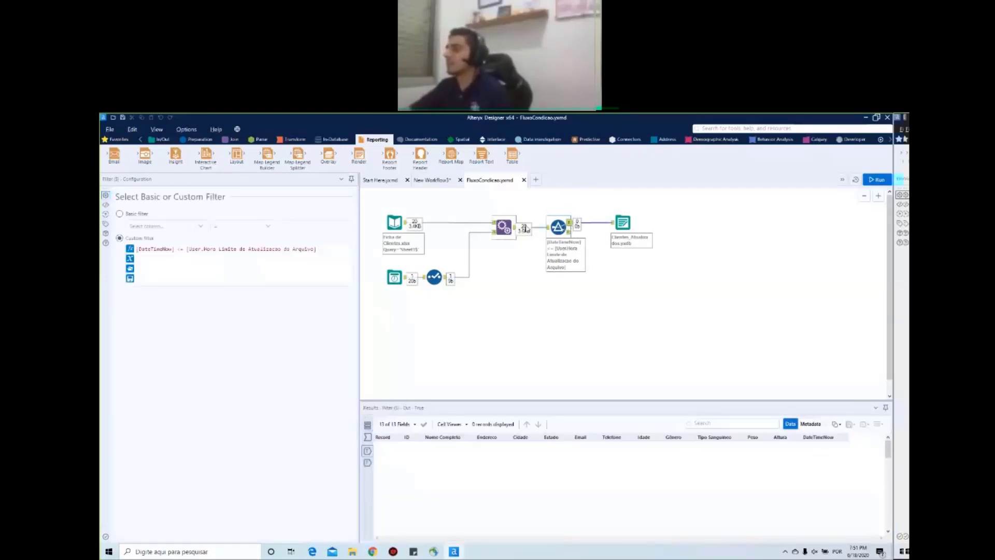
{"action": "left_click", "coordinate": [578, 329]}
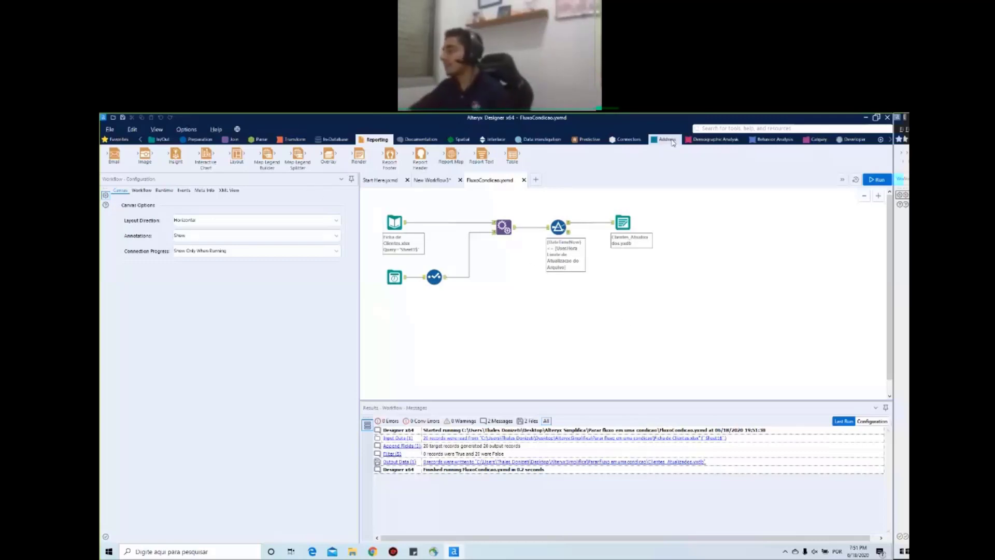
- Search the tools for "messa" and add a Message tool connected to the Filter's False output, below the output file tool
{"action": "left_click", "coordinate": [770, 130]}
{"action": "type", "text": "messa"}
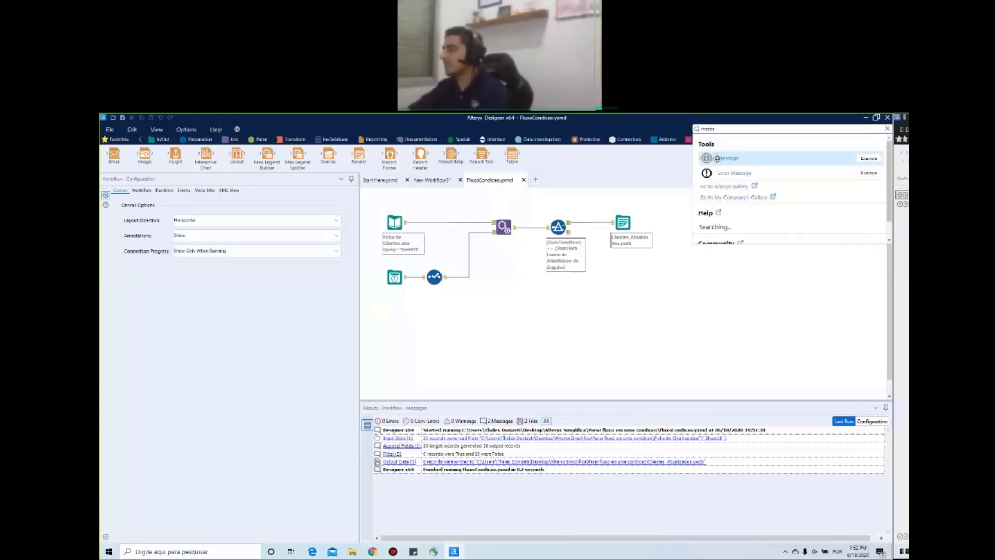
{"action": "left_click_drag", "start_coordinate": [742, 151], "coordinate": [621, 266]}
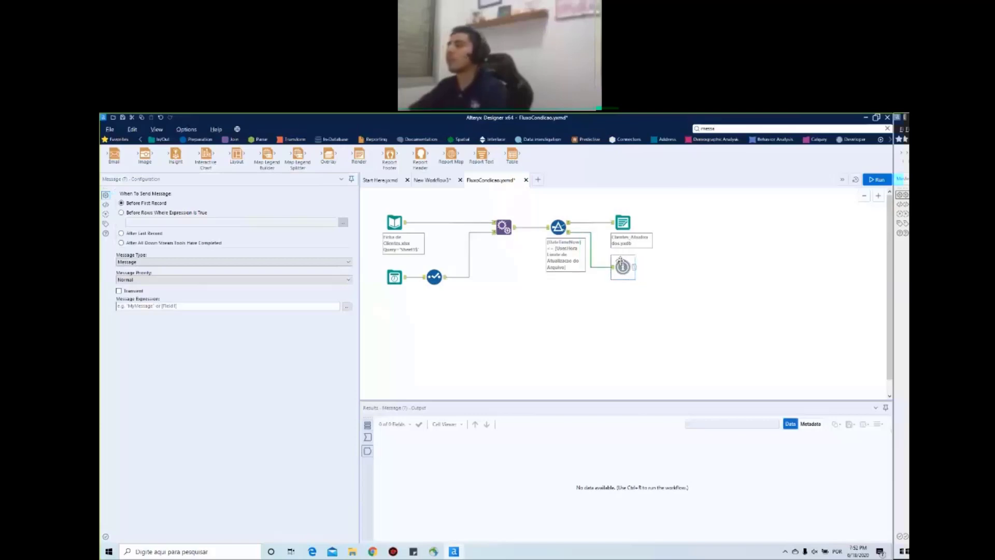
{"action": "left_click", "coordinate": [721, 127]}
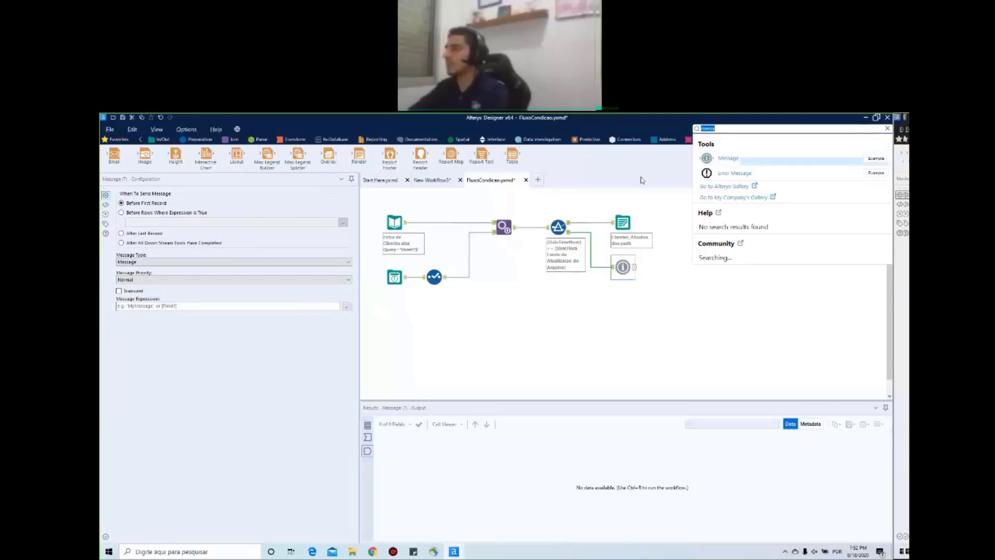
{"action": "left_click", "coordinate": [648, 204]}
{"action": "key", "text": "ctrl+r"}
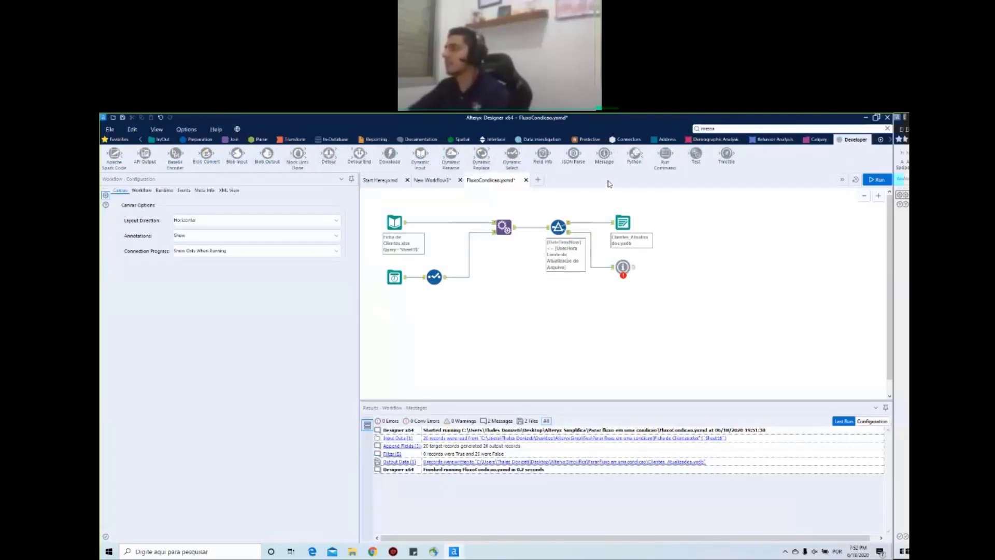
- Check the Message tool's settings and compare the records in the Filter's True and False outputs
{"action": "left_click", "coordinate": [623, 267]}
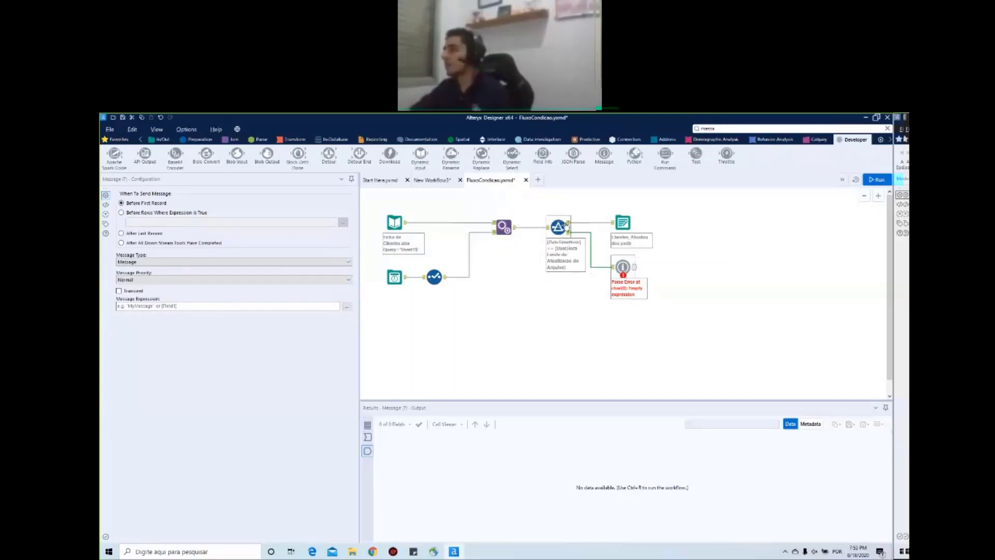
{"action": "left_click", "coordinate": [570, 224]}
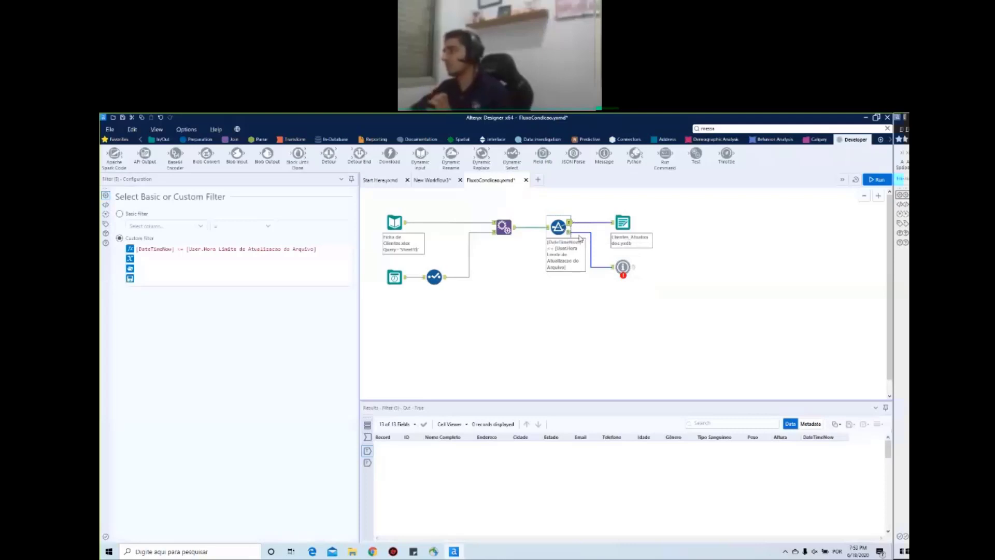
{"action": "left_click", "coordinate": [571, 233]}
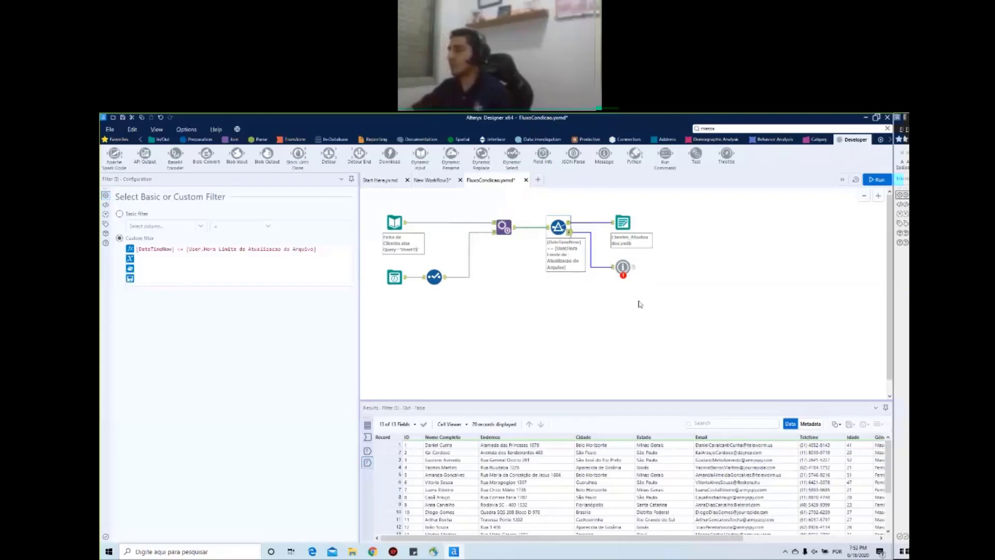
- Set the Message tool's message type to "Error - And Stop Passing Records Through This Tool"
{"action": "left_click", "coordinate": [624, 274]}
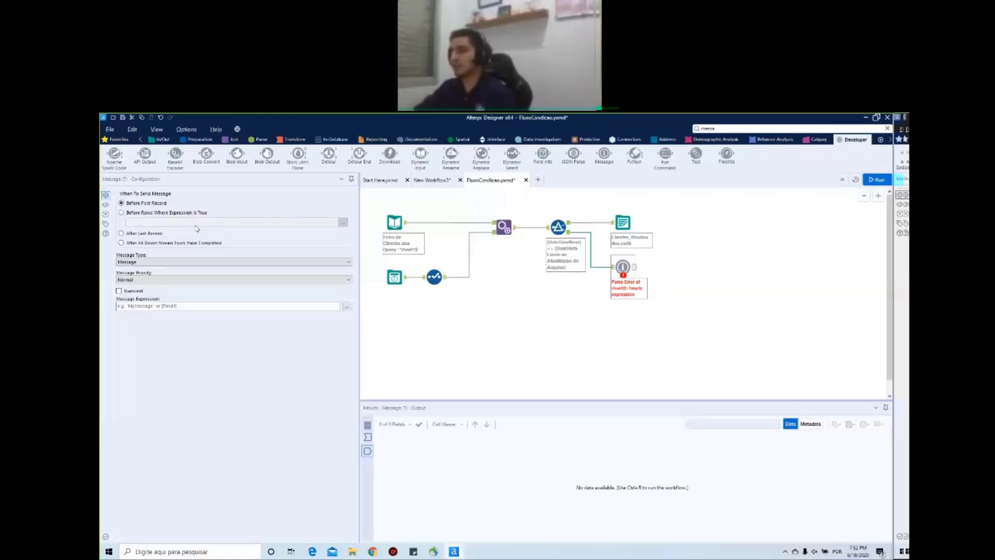
{"action": "left_click", "coordinate": [184, 262]}
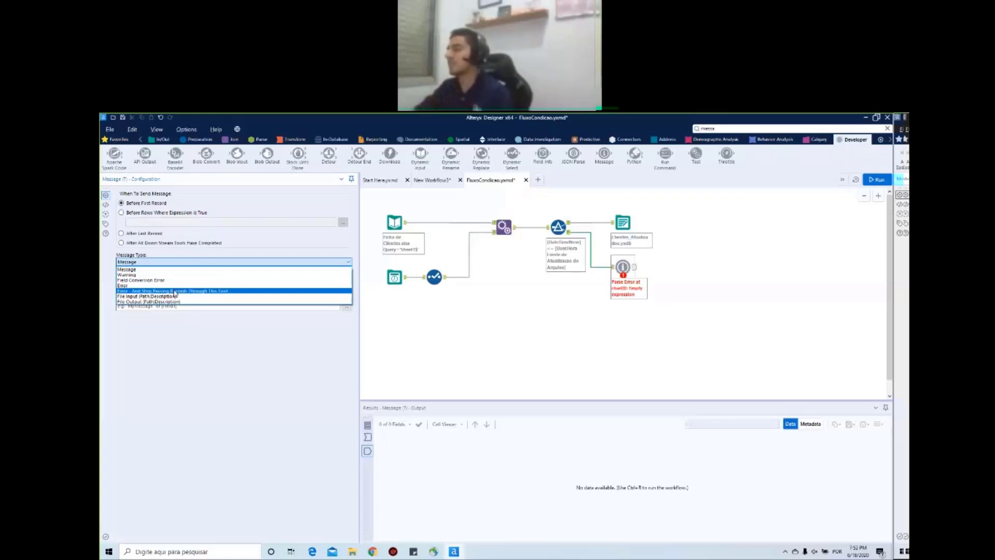
{"action": "left_click", "coordinate": [175, 291]}
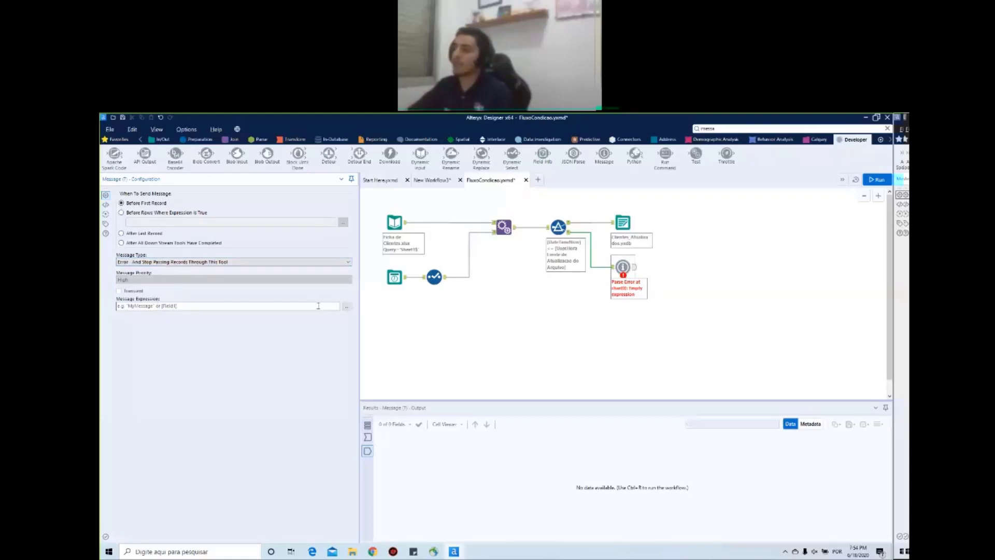
- Enter the message expression "Passou do horário limite : " + [User.Hora Limite de Atualizacao do Arquivo], inserting the user constant in the expression editor
{"action": "left_click", "coordinate": [296, 307]}
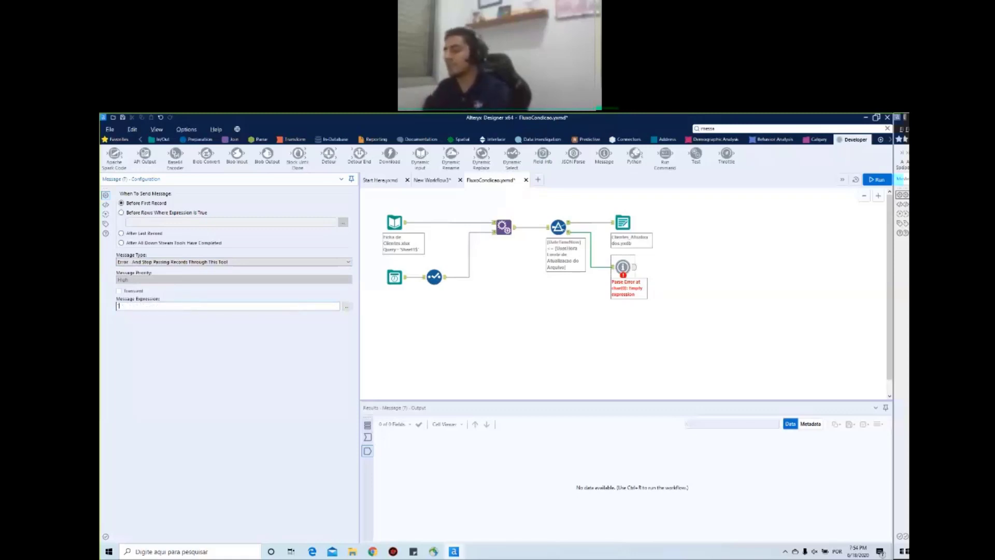
{"action": "type", "text": "Passou do"}
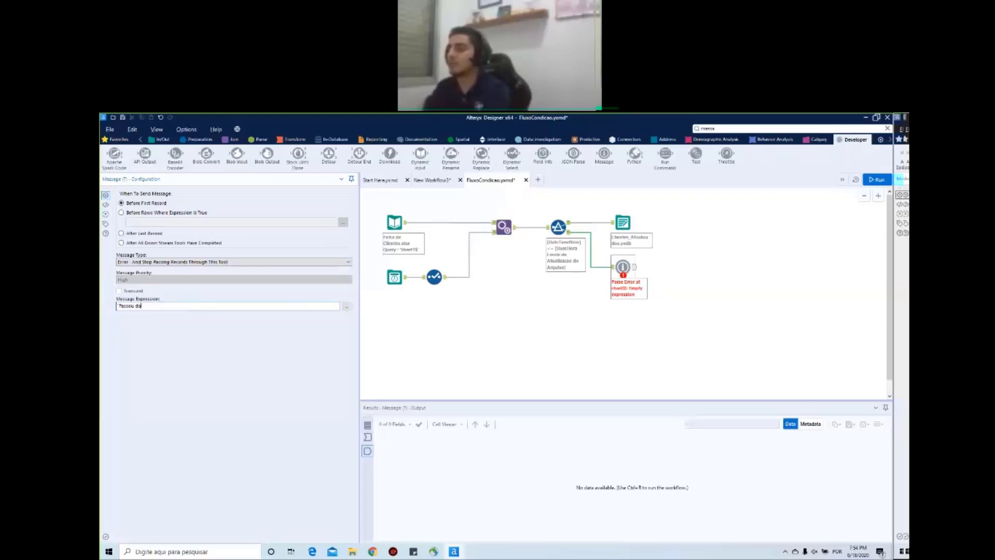
{"action": "type", "text": " horario limite"}
{"action": "left_click", "coordinate": [347, 307]}
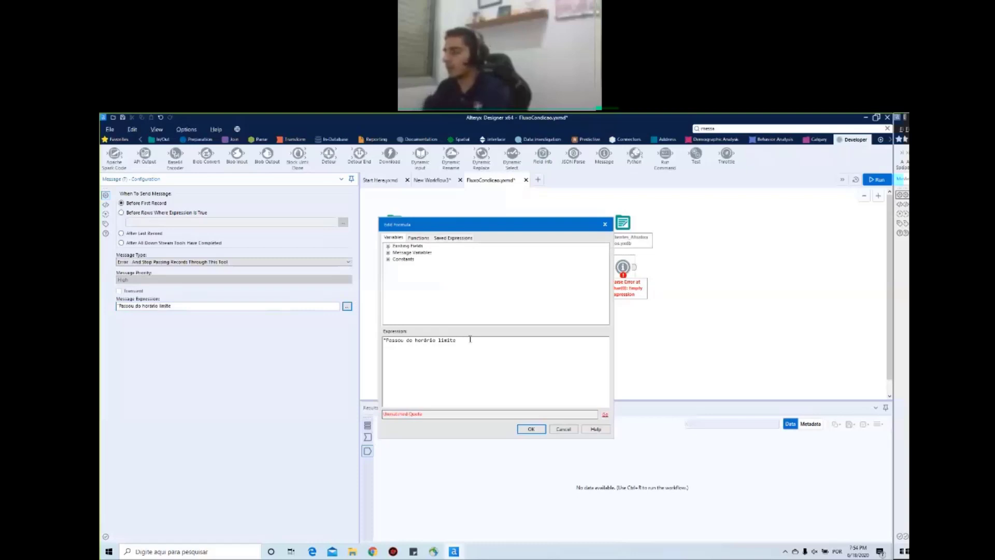
{"action": "type", "text": ": \" +"}
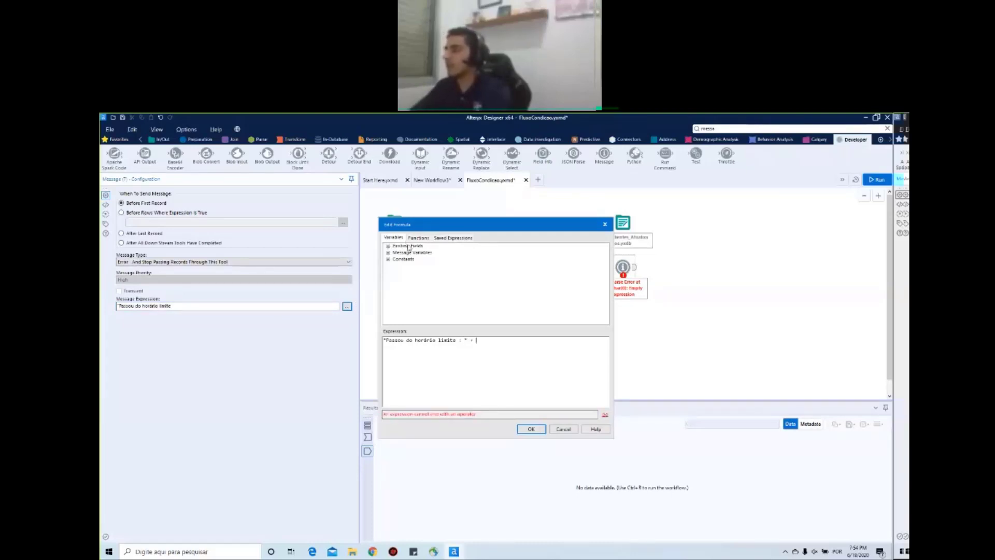
{"action": "left_click", "coordinate": [388, 259]}
{"action": "left_click", "coordinate": [388, 259]}
{"action": "left_click", "coordinate": [388, 259]}
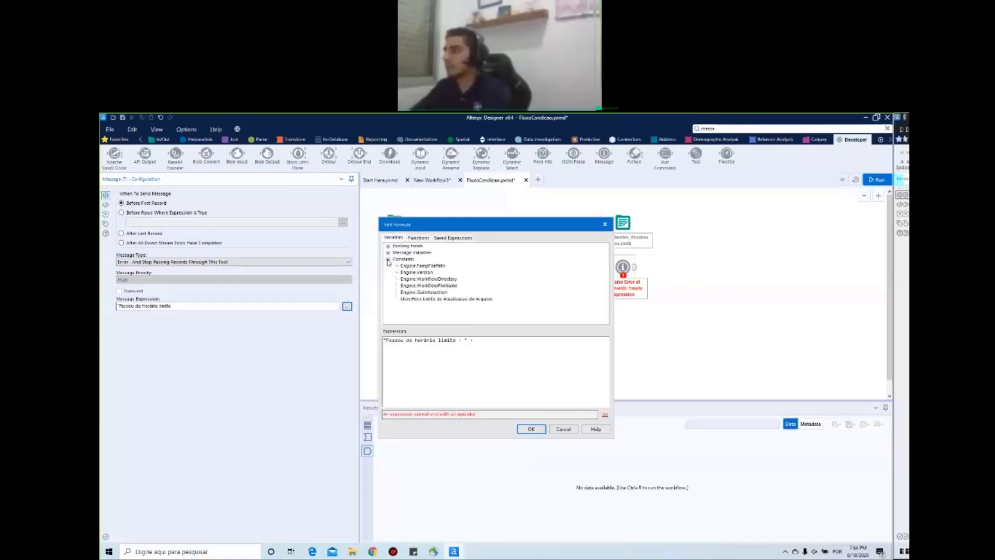
{"action": "double_click", "coordinate": [424, 299]}
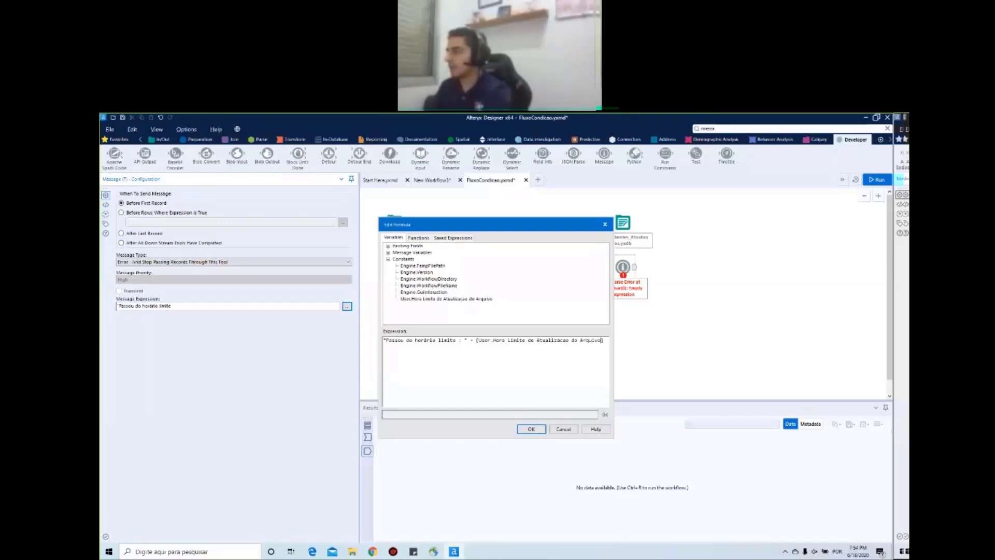
- Append + ". Arquivos não puderam ser atualizados" to the message expression and accept it
{"action": "type", "text": "+"}
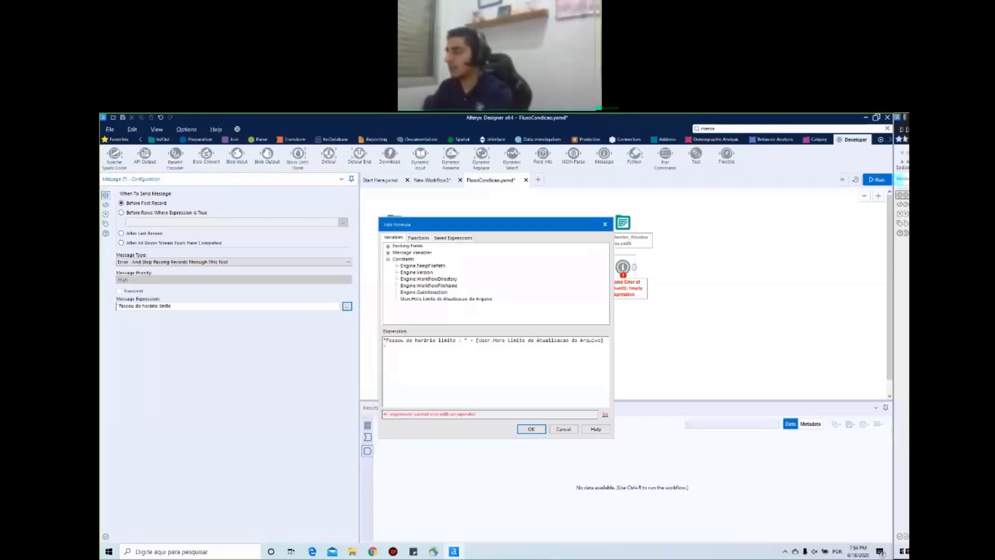
{"action": "key", "text": "BackSpace"}
{"action": "type", "text": "+ \""}
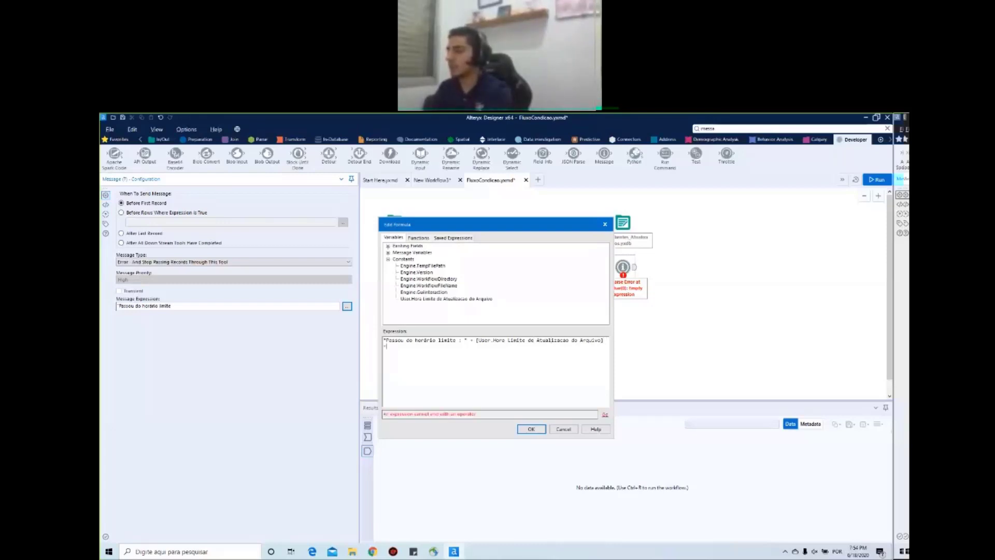
{"action": "type", "text": ". A"}
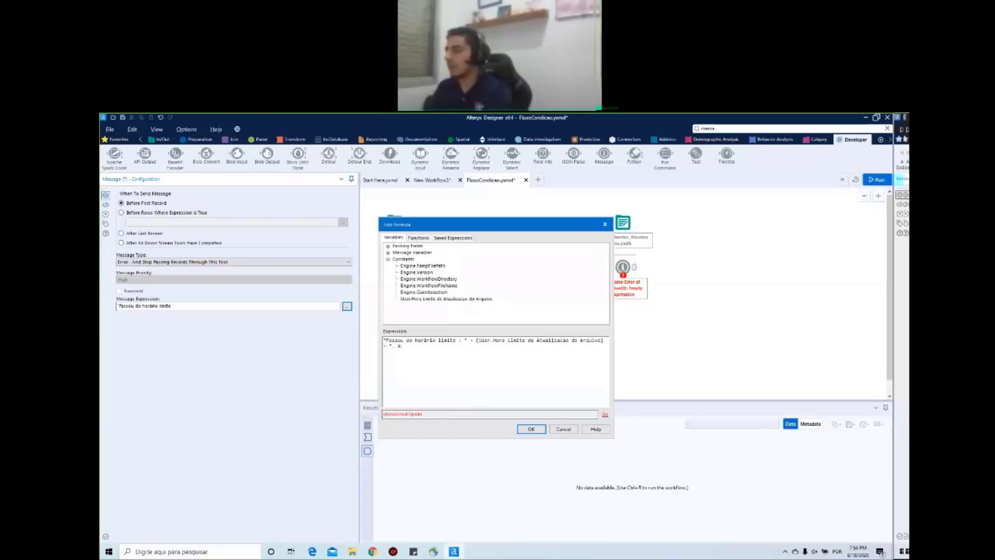
{"action": "type", "text": "rquivos não puderam ser atualizados\""}
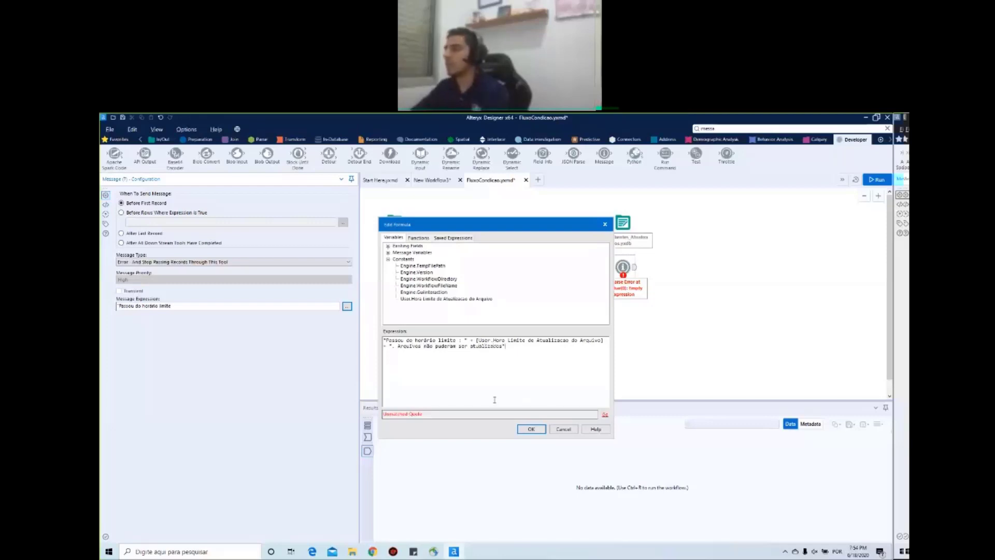
{"action": "left_click", "coordinate": [530, 429]}
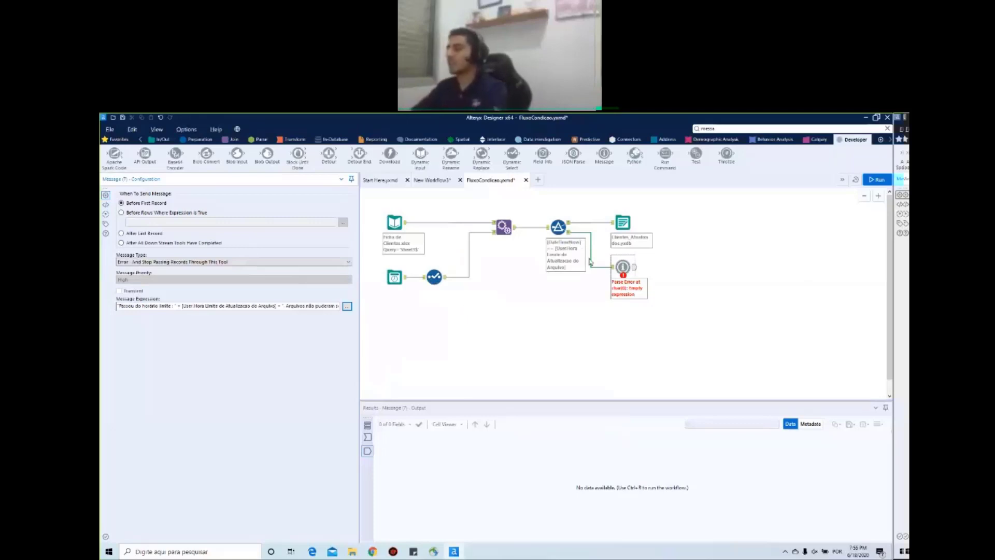
- Run the workflow with the configured Message tool and dismiss the completion notice
{"action": "left_click", "coordinate": [637, 323]}
{"action": "key", "text": "ctrl+r"}
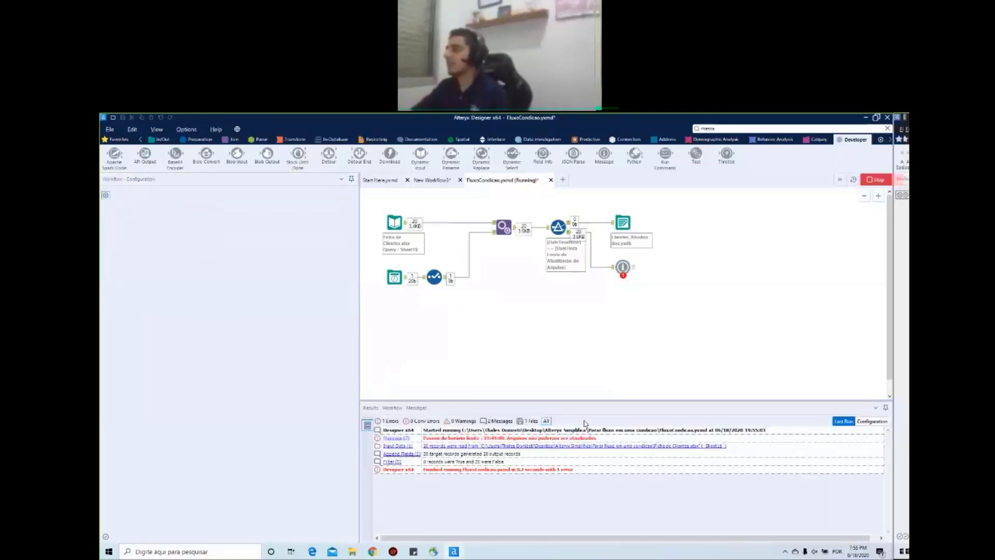
{"action": "left_click", "coordinate": [564, 366]}
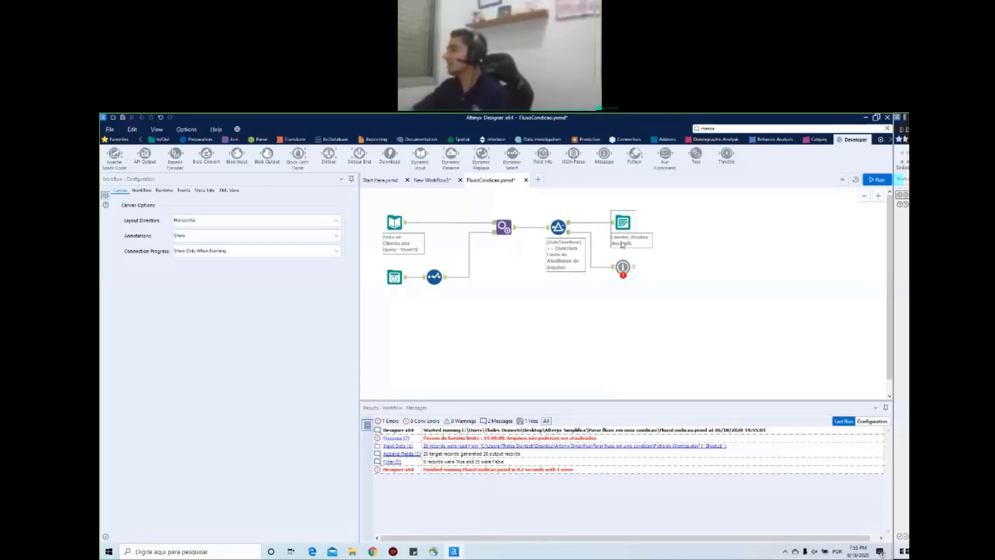
- Set the workflow's user constant Hora Limite de Atualizacao do Arquivo to 20:30:00
{"action": "mouse_move", "coordinate": [623, 268]}
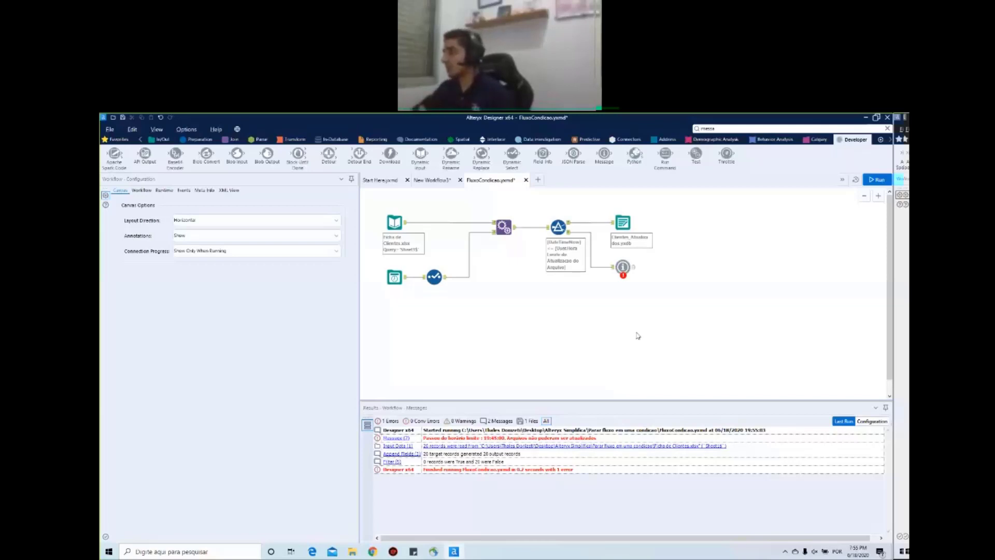
{"action": "left_click", "coordinate": [558, 228]}
{"action": "left_click", "coordinate": [443, 310]}
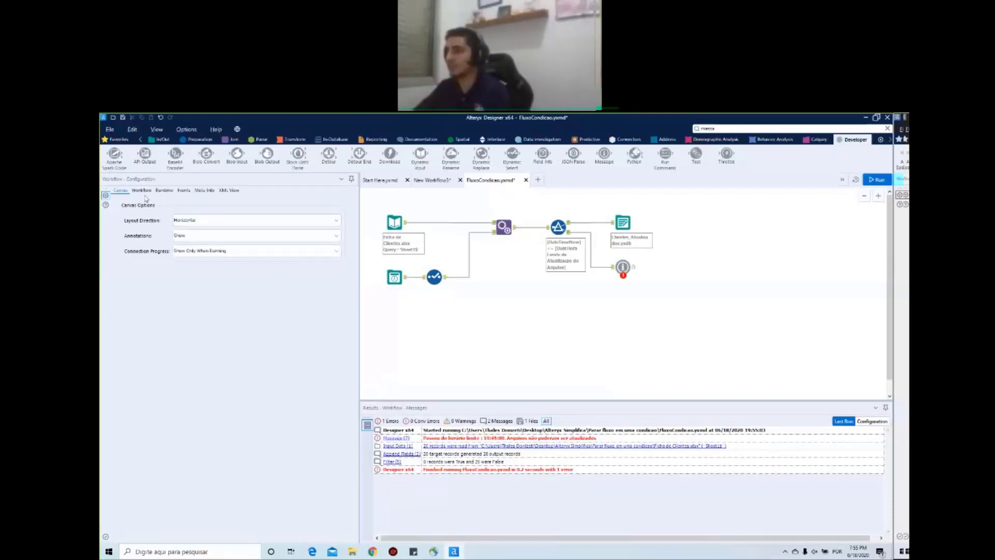
{"action": "left_click", "coordinate": [142, 190]}
{"action": "left_click", "coordinate": [242, 327]}
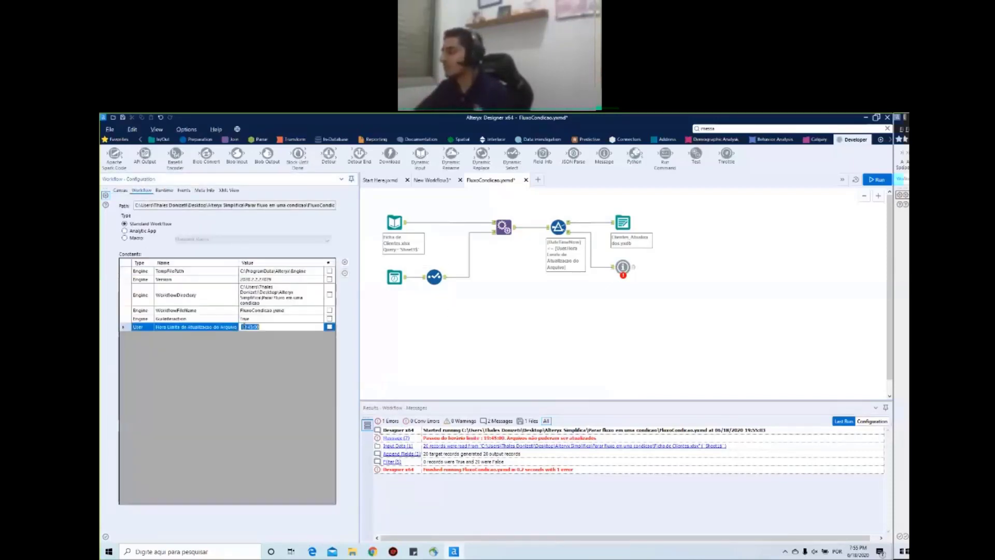
{"action": "type", "text": "19:48:00"}
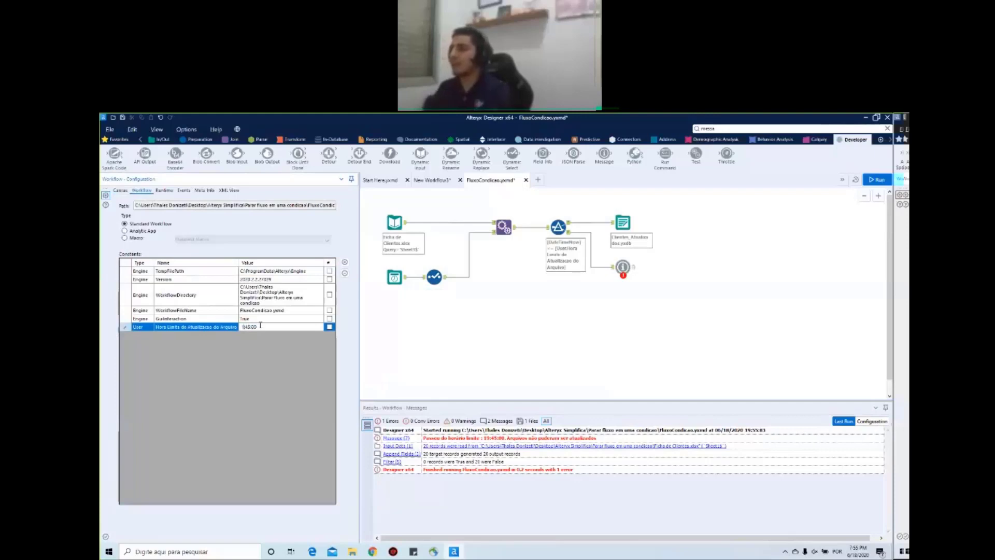
{"action": "type", "text": "0"}
{"action": "key", "text": "BackSpace"}
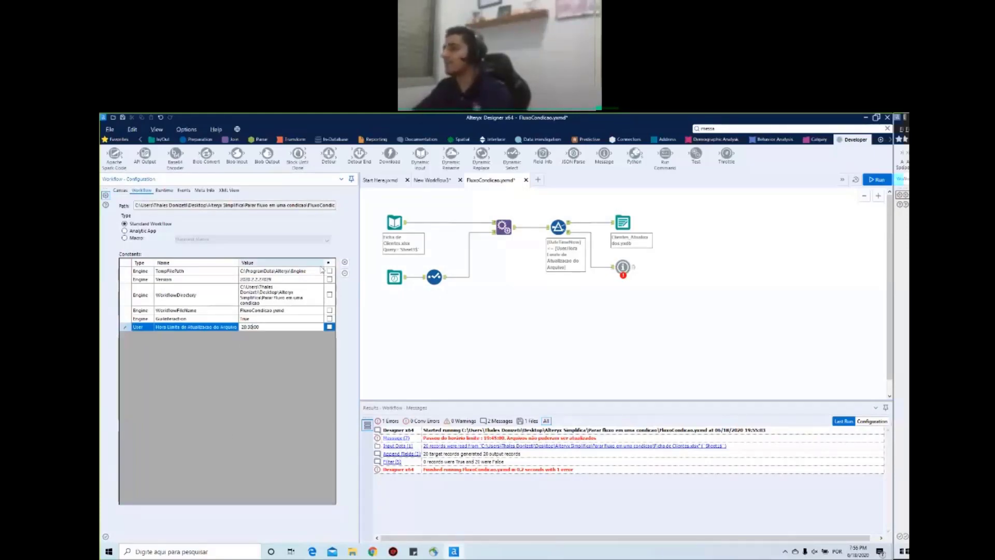
{"action": "left_click", "coordinate": [518, 358]}
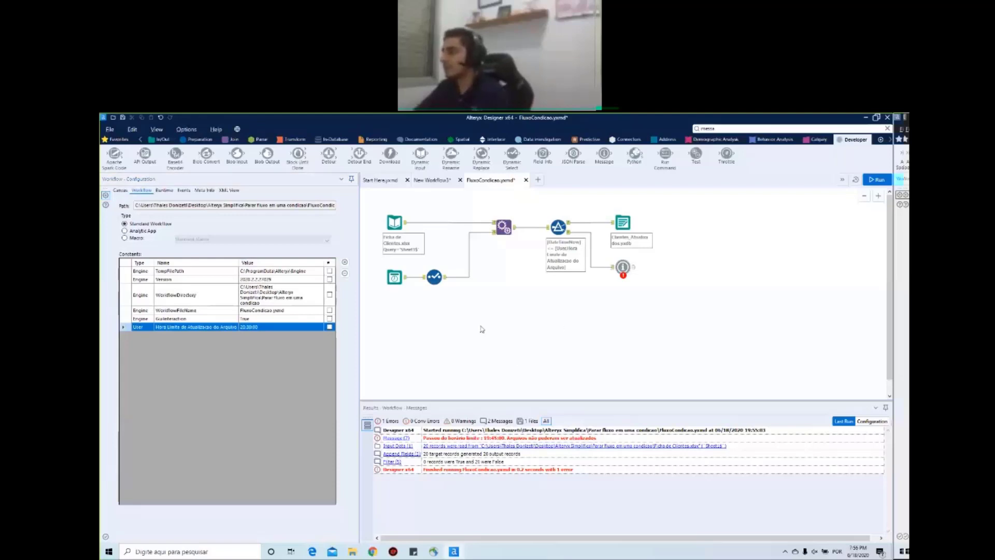
- Run the workflow with the new limit and check the Output Data tool's results, the Filter's false output and the Message tool's configuration
{"action": "key", "text": "ctrl+r"}
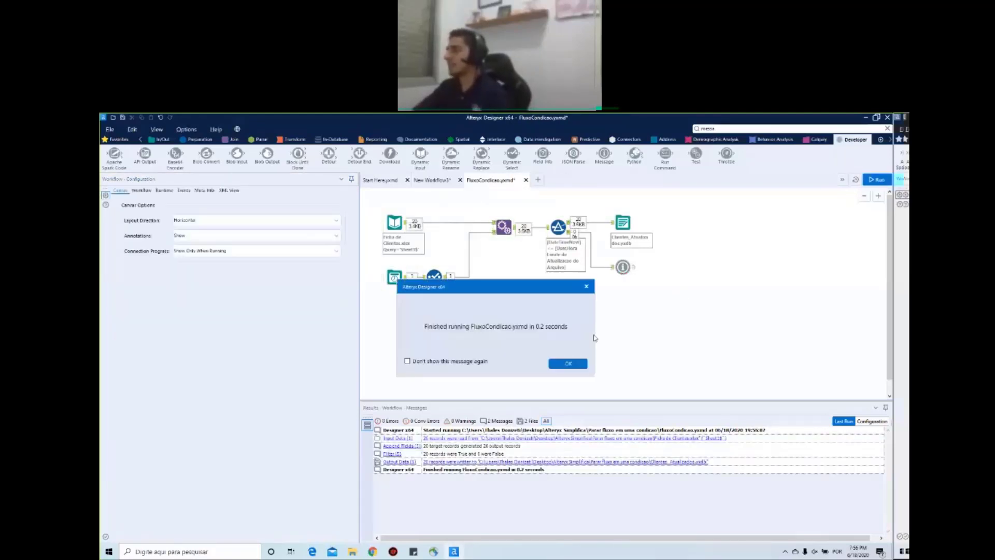
{"action": "left_click", "coordinate": [568, 364]}
{"action": "left_click", "coordinate": [623, 222]}
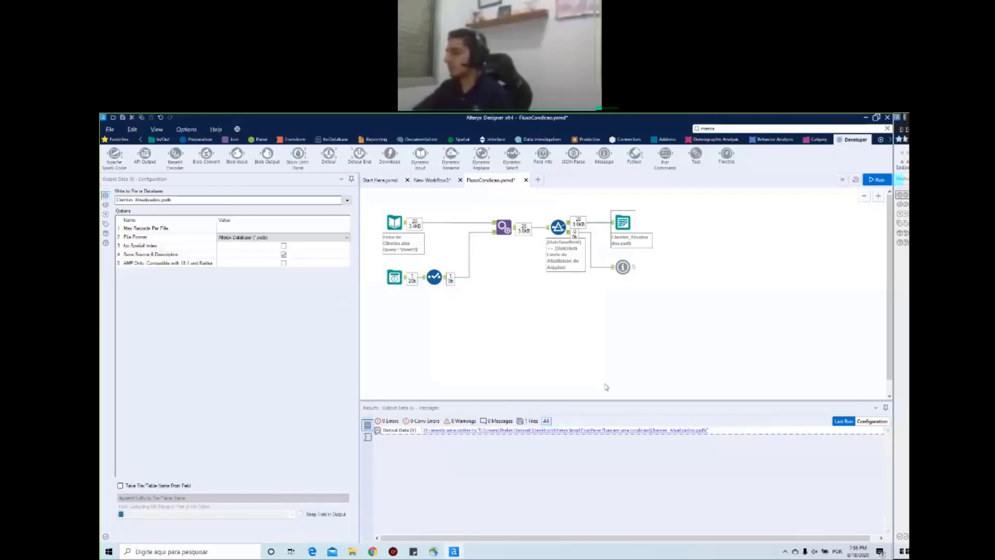
{"action": "left_click", "coordinate": [569, 234]}
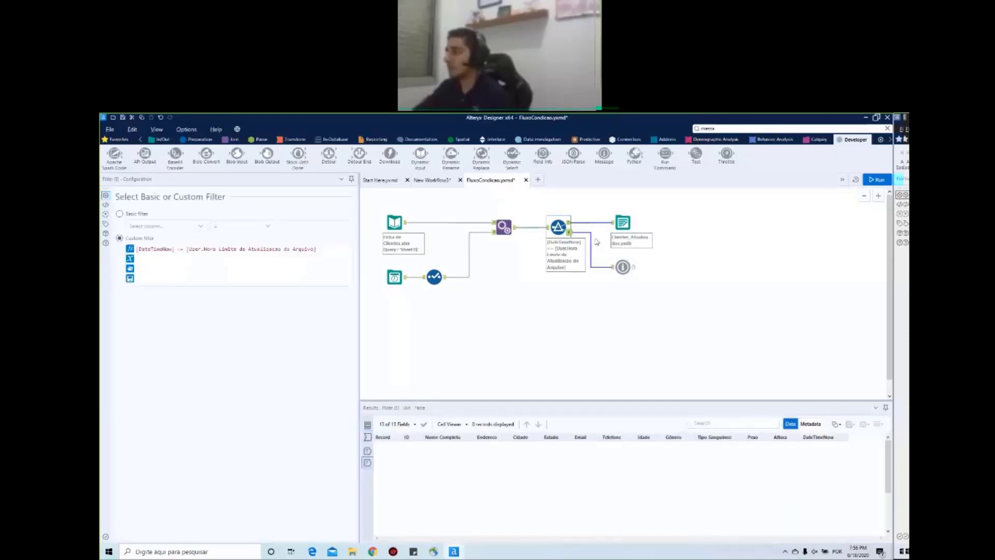
{"action": "left_click", "coordinate": [624, 268]}
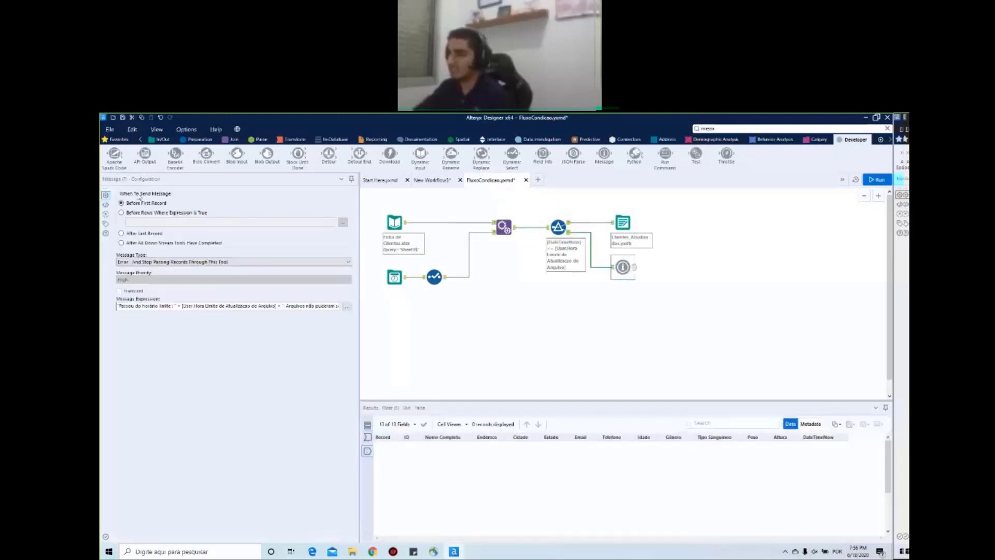